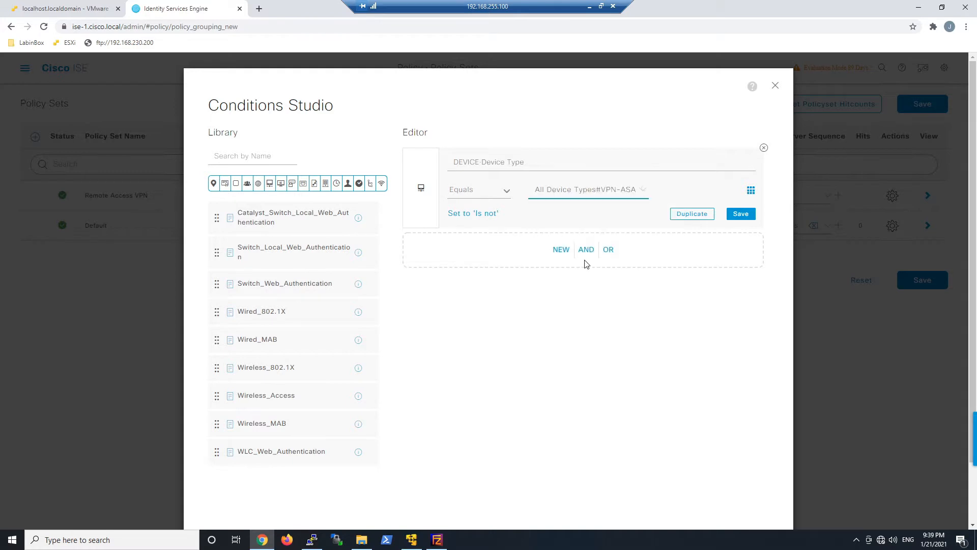
- Apply the DEVICE Device Type Equals All Device Types#VPN-ASA condition to the Remote Access VPN set
scroll(748, 387, down, 2)
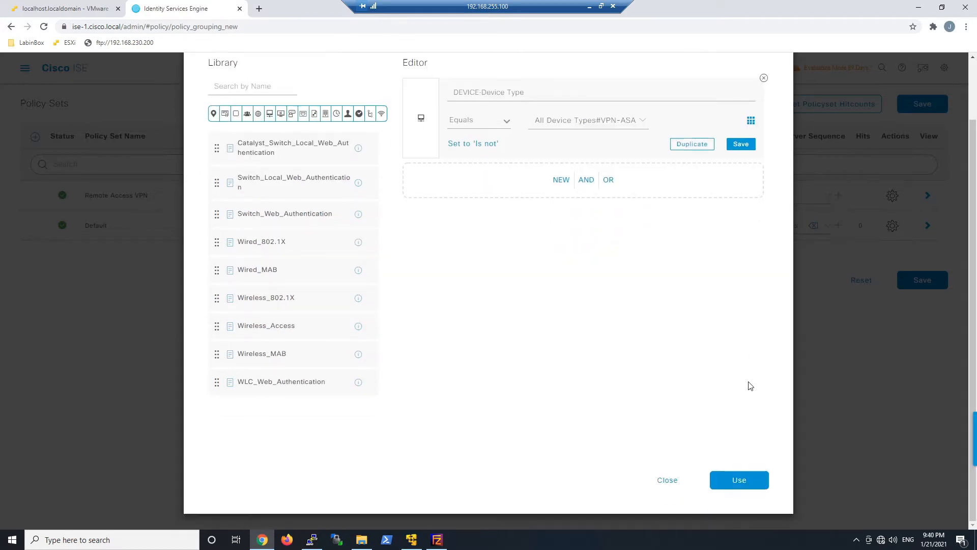
click(726, 480)
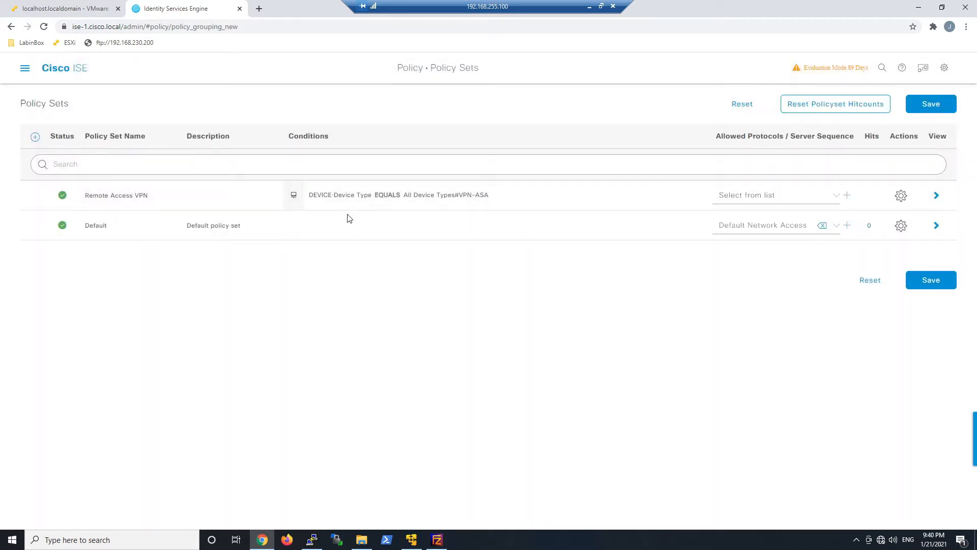
- Set allowed protocols to Default Network Access, save, and open the Remote Access VPN policies
click(816, 202)
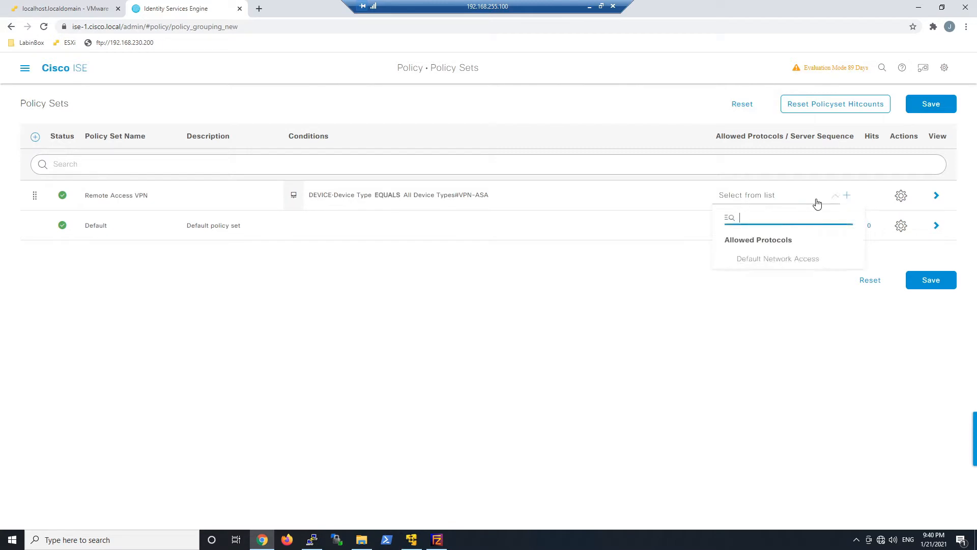
click(782, 257)
click(933, 280)
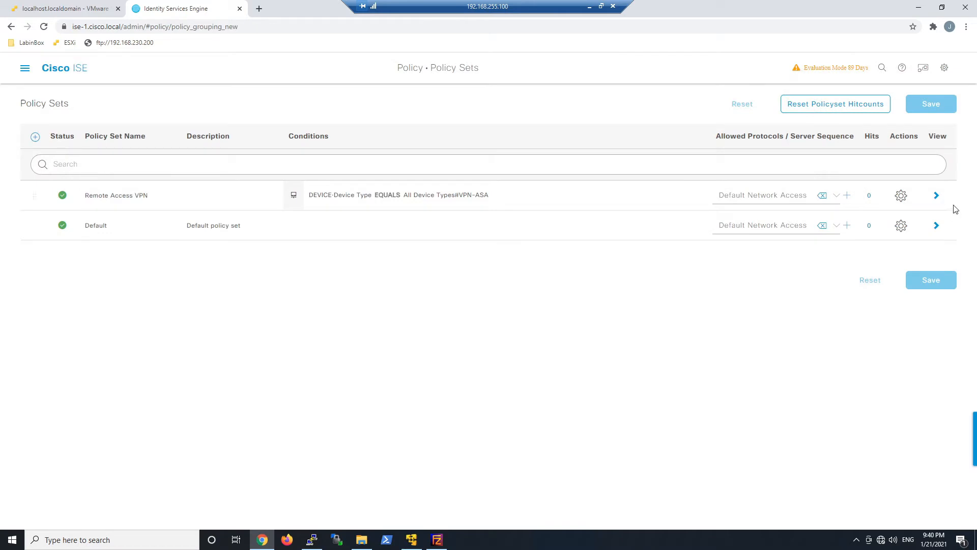
click(937, 195)
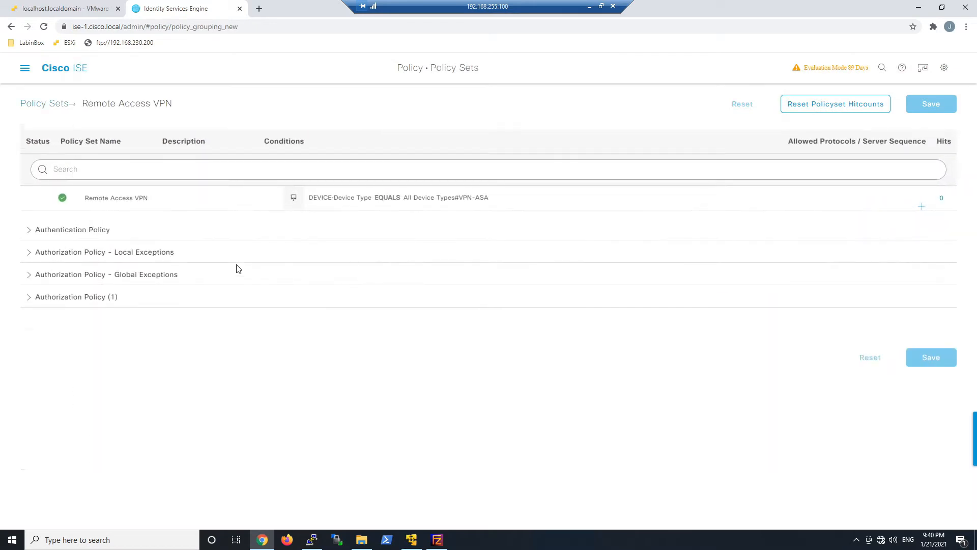
- Set the Default authentication rule to DenyAccess
click(29, 234)
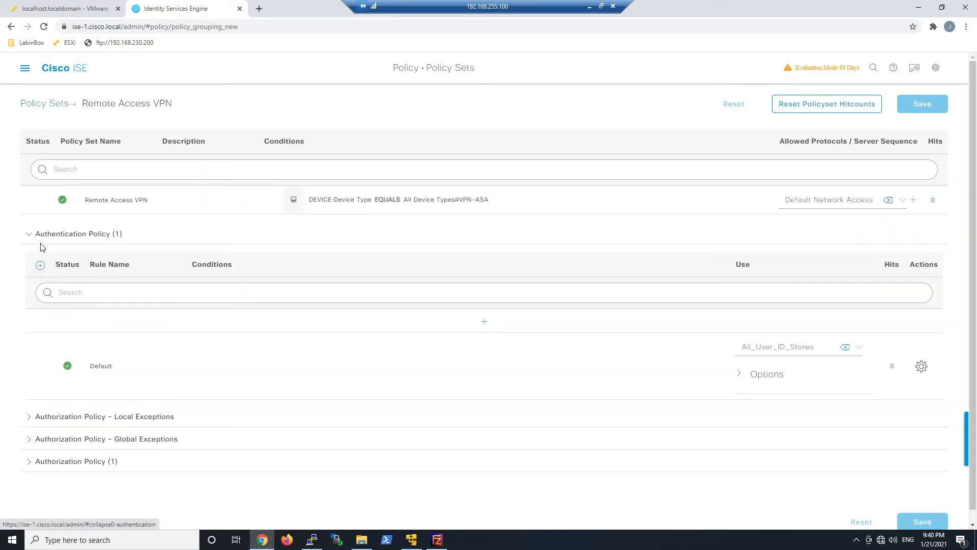
click(780, 351)
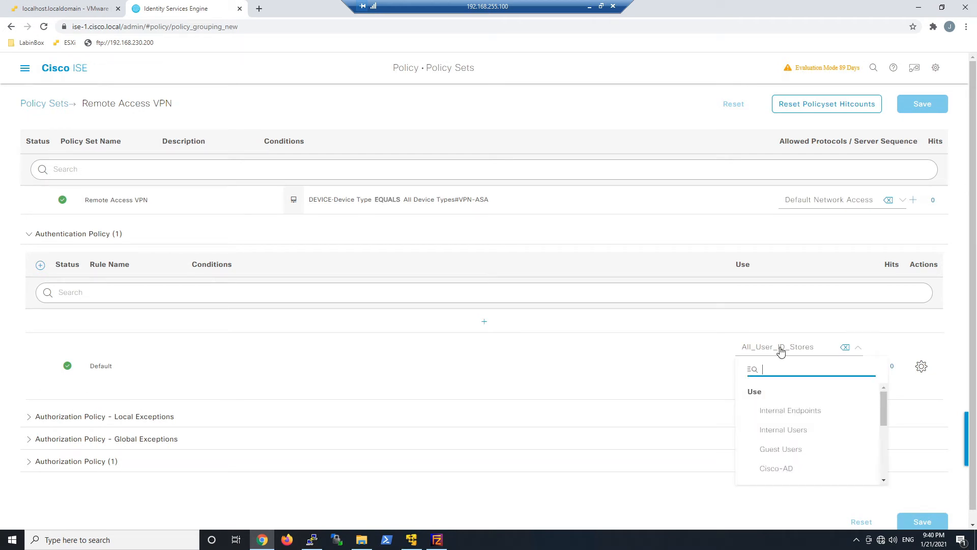
scroll(804, 438, down, 4)
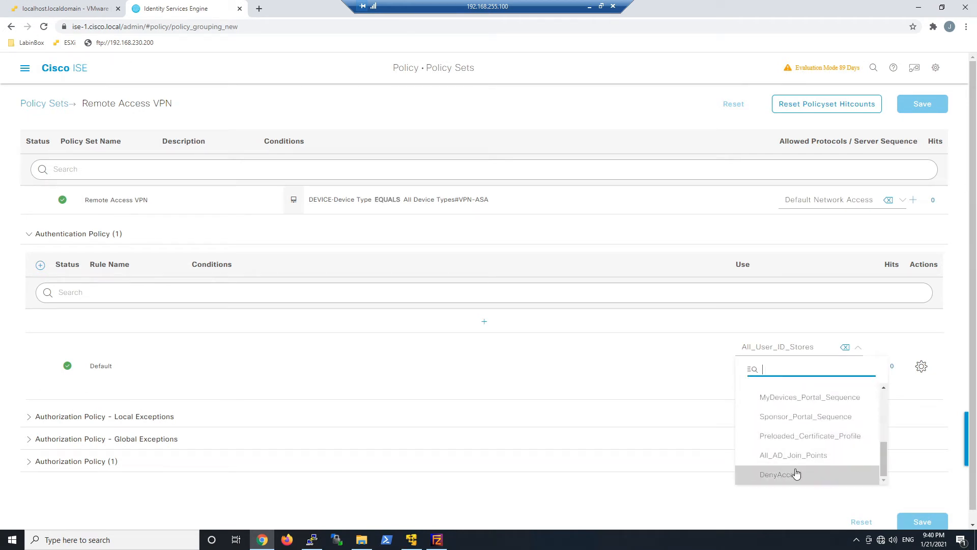
click(797, 474)
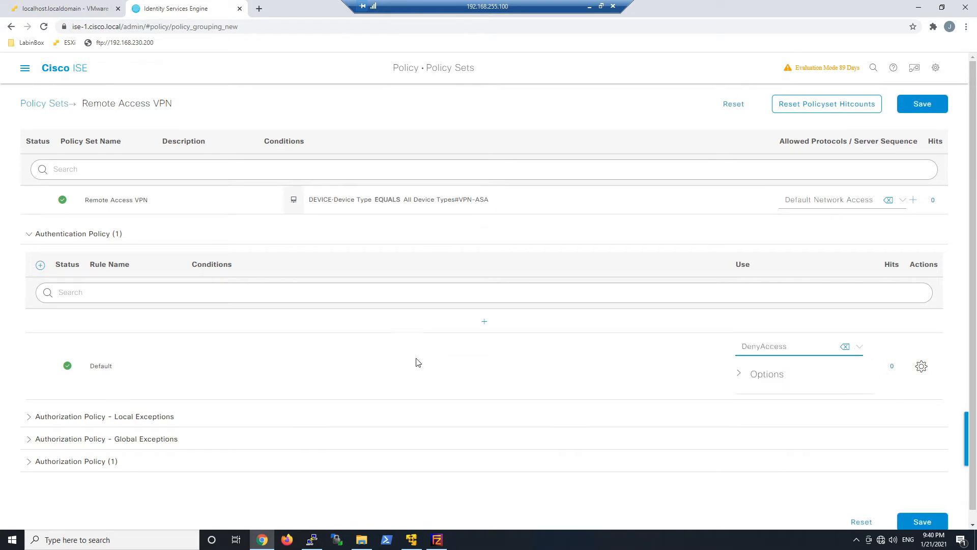
- Add an authentication rule named Cisco AD that uses the Cisco-AD identity source
click(485, 325)
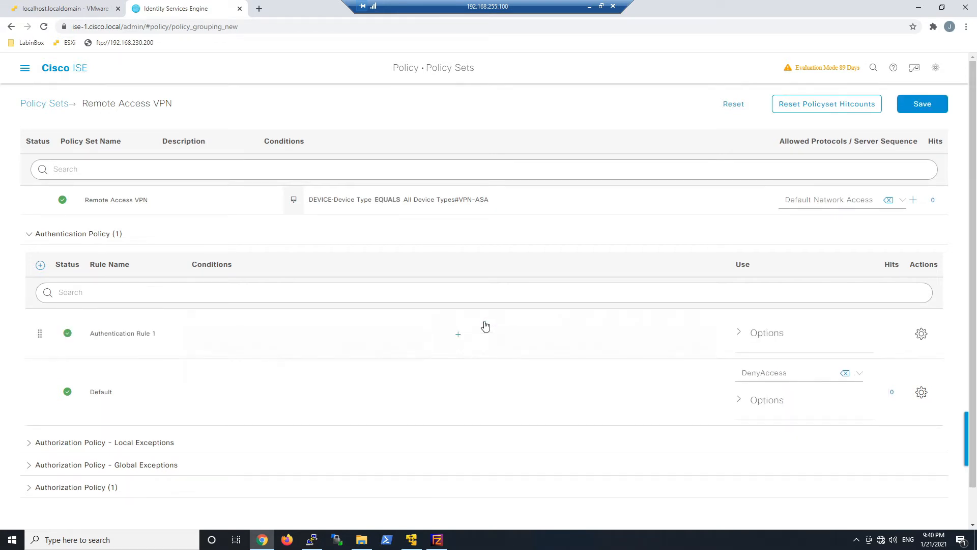
key(ctrl+a)
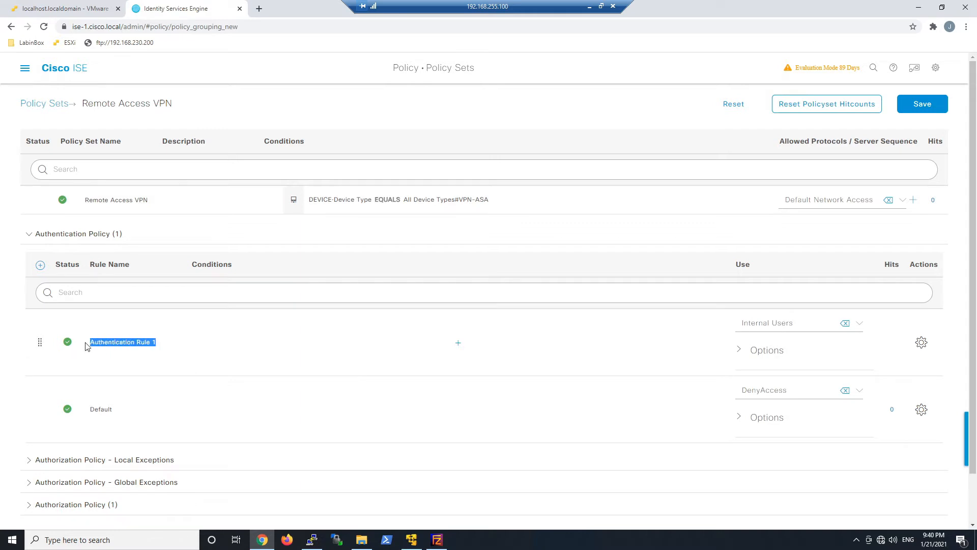
text(Cisco AD)
click(807, 326)
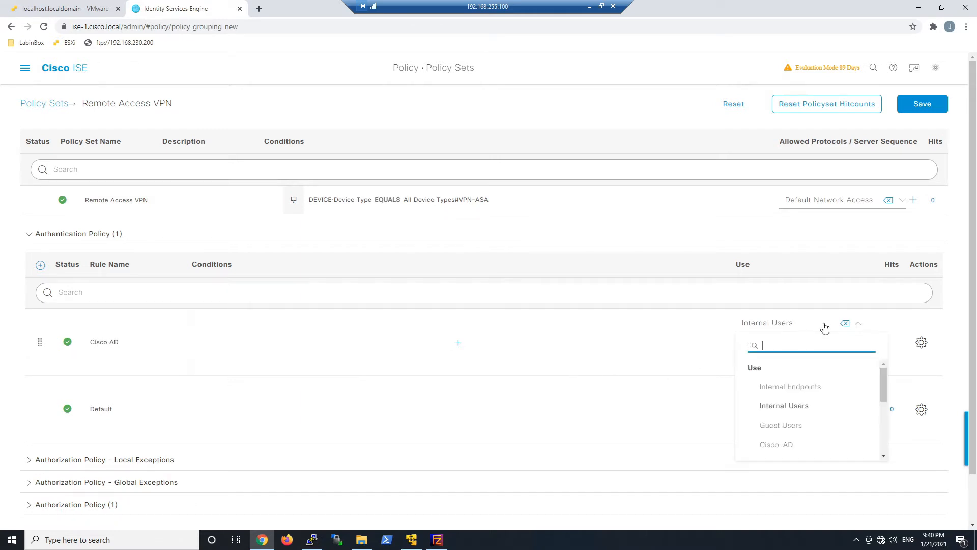
click(778, 445)
scroll(444, 315, down, 1)
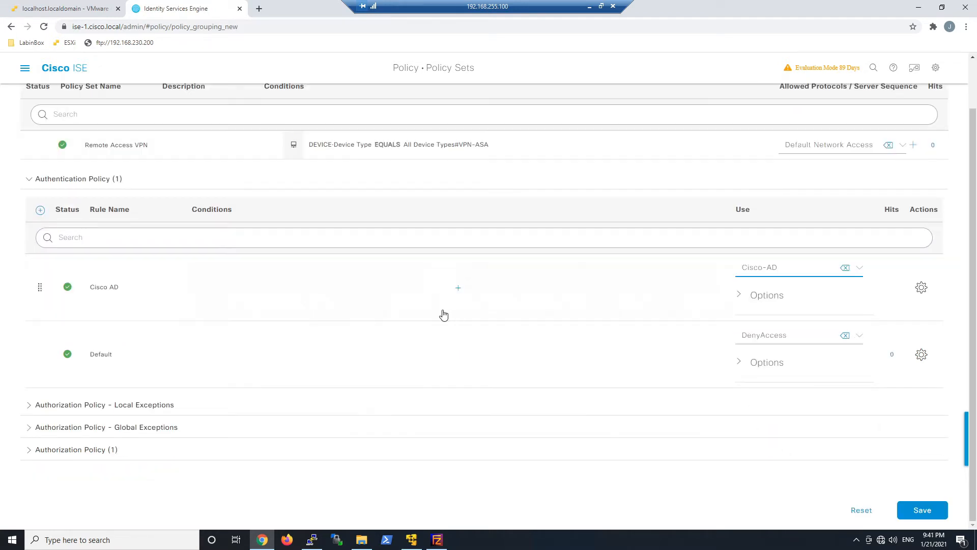
- Give the Cisco AD rule the condition DEVICE Device Type Equals All Device Types#VPN-ASA, then save
click(458, 290)
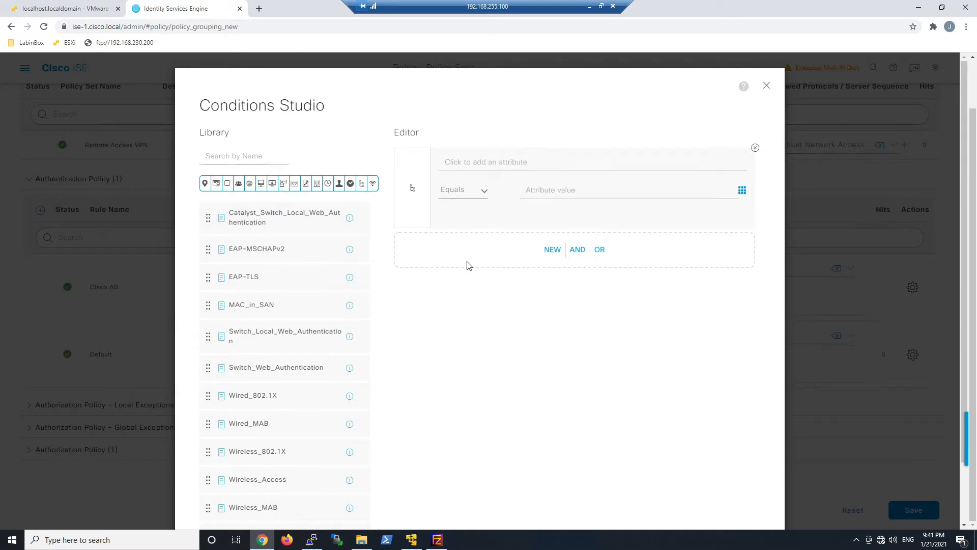
scroll(384, 346, down, 3)
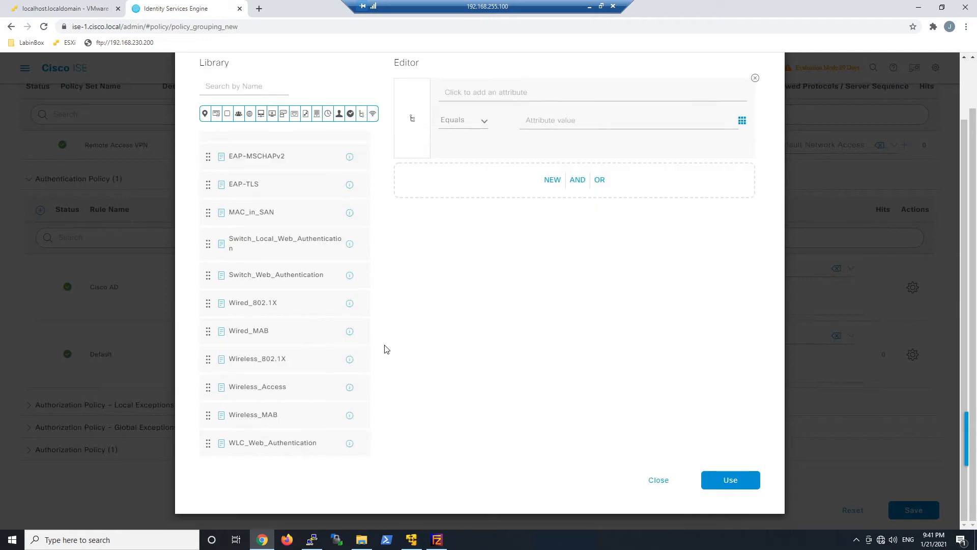
scroll(517, 326, up, 2)
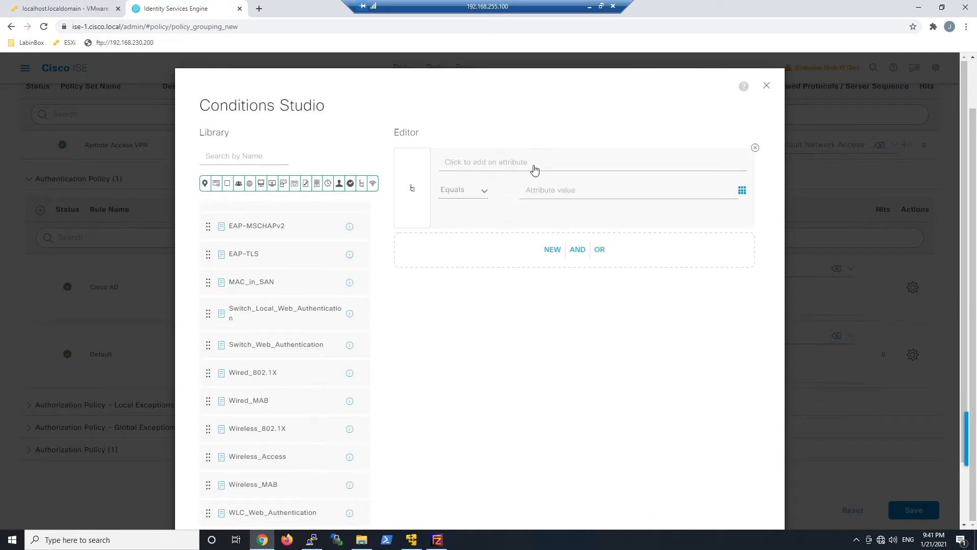
click(502, 162)
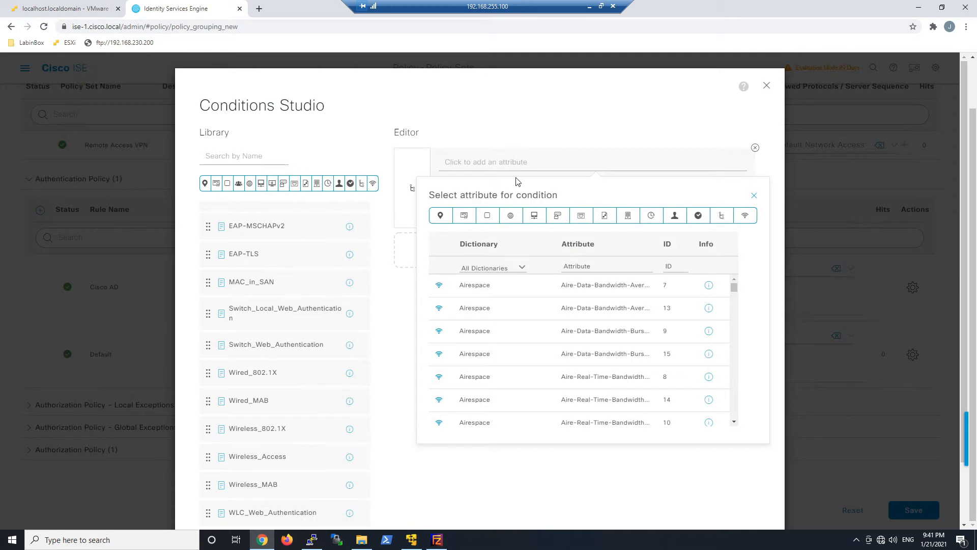
click(534, 216)
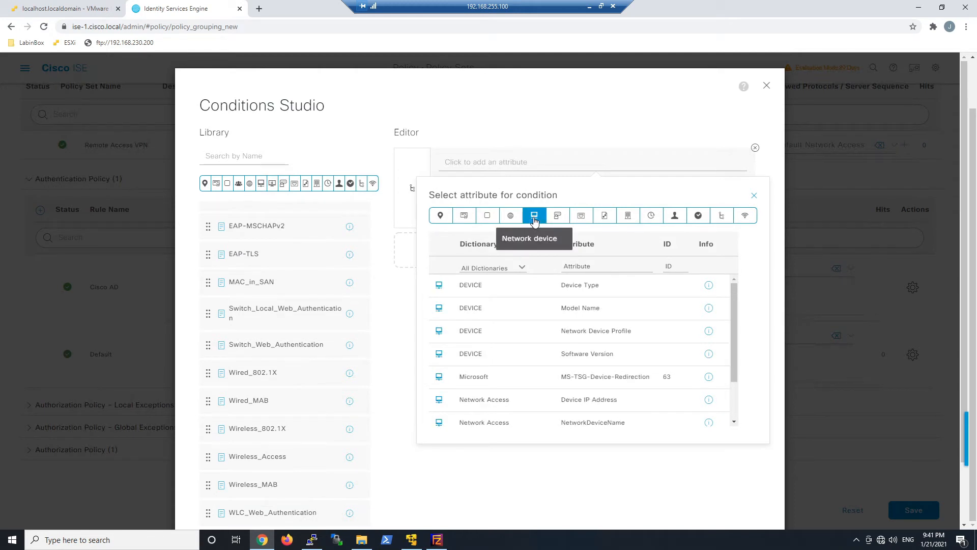
click(586, 285)
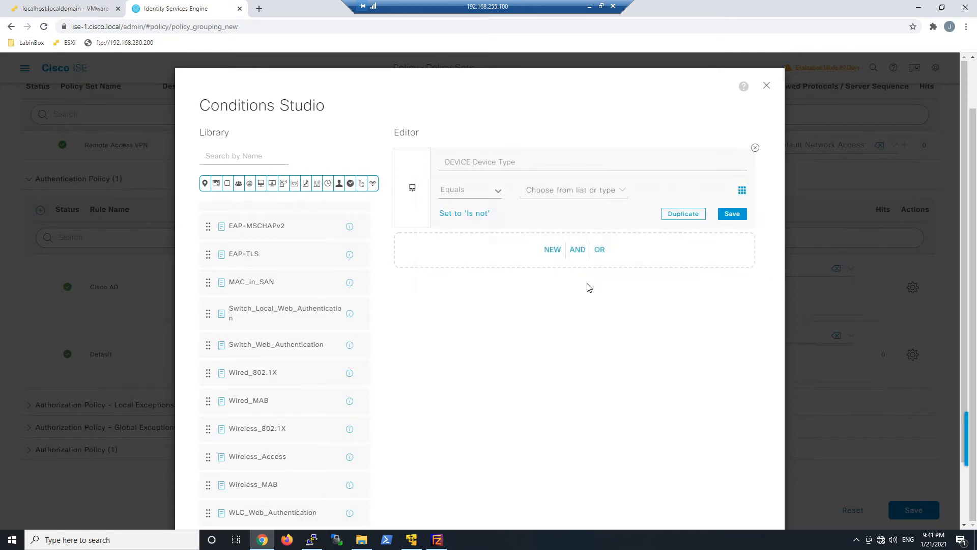
click(572, 192)
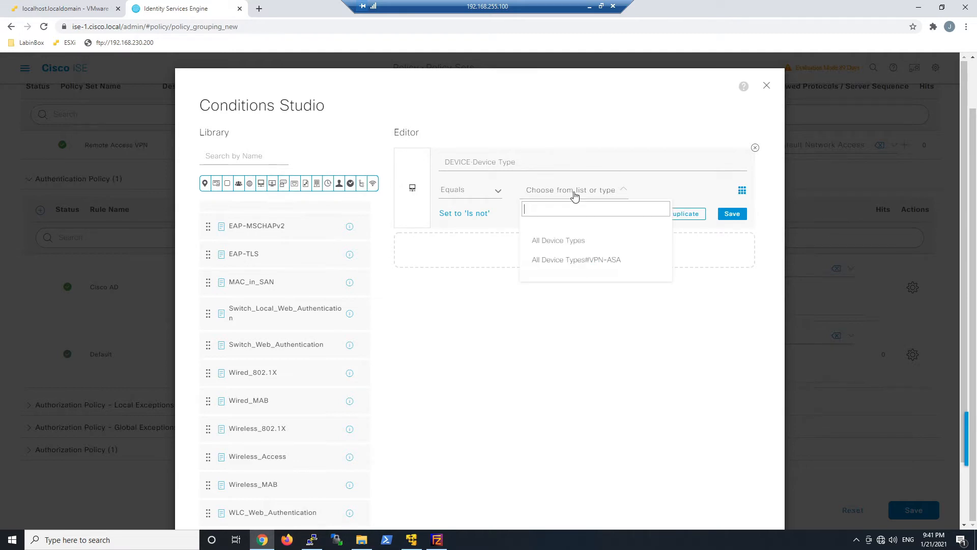
click(565, 260)
scroll(744, 391, down, 2)
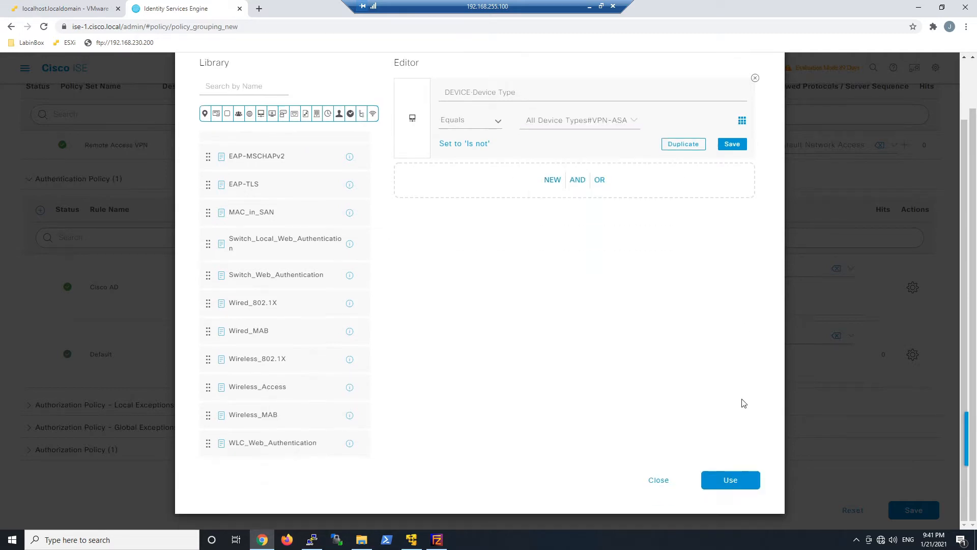
click(732, 481)
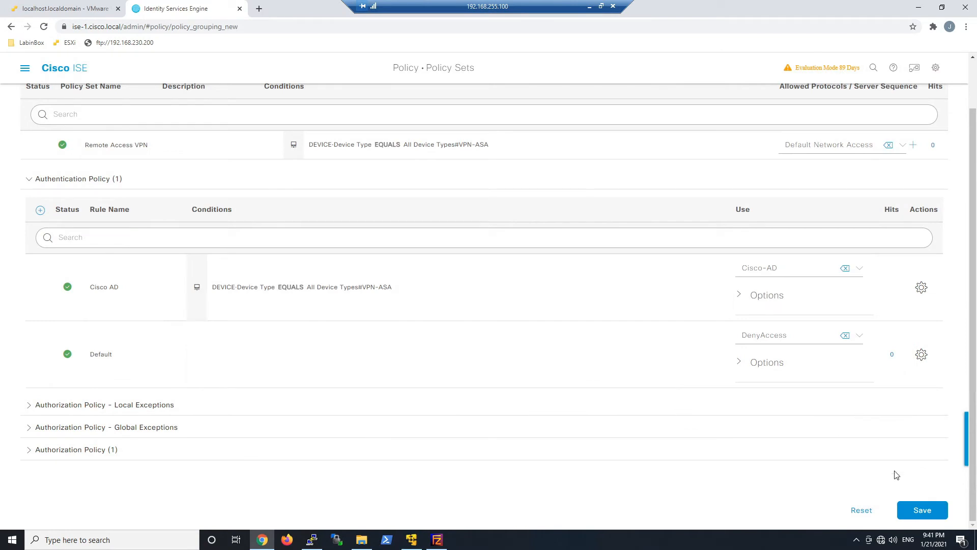
click(922, 510)
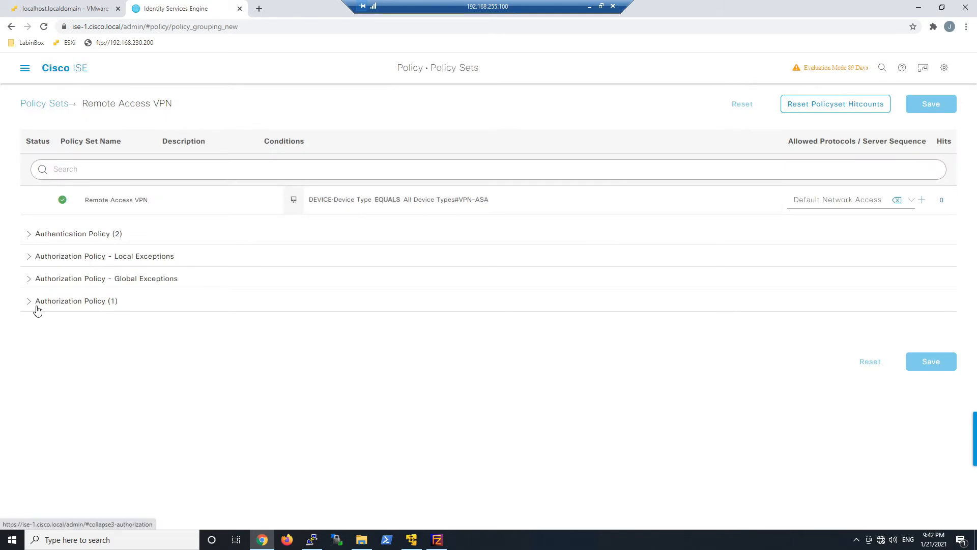
- Insert a new authorization rule above Default and name it HR-VPN-Users
click(38, 310)
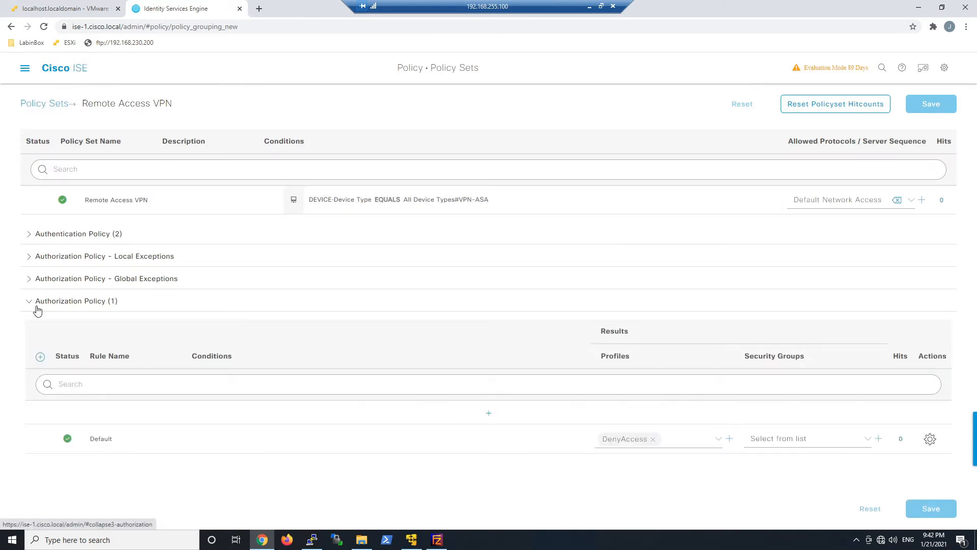
click(33, 237)
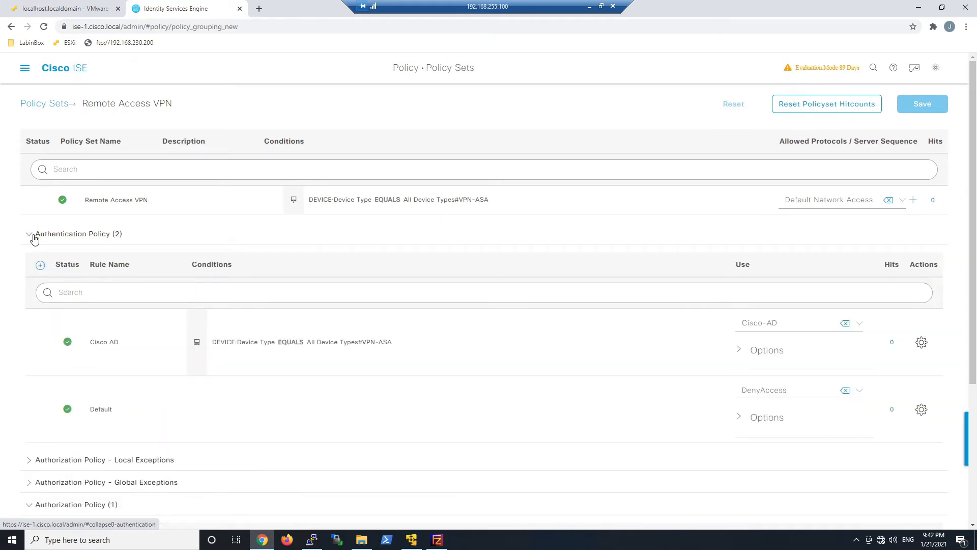
click(32, 235)
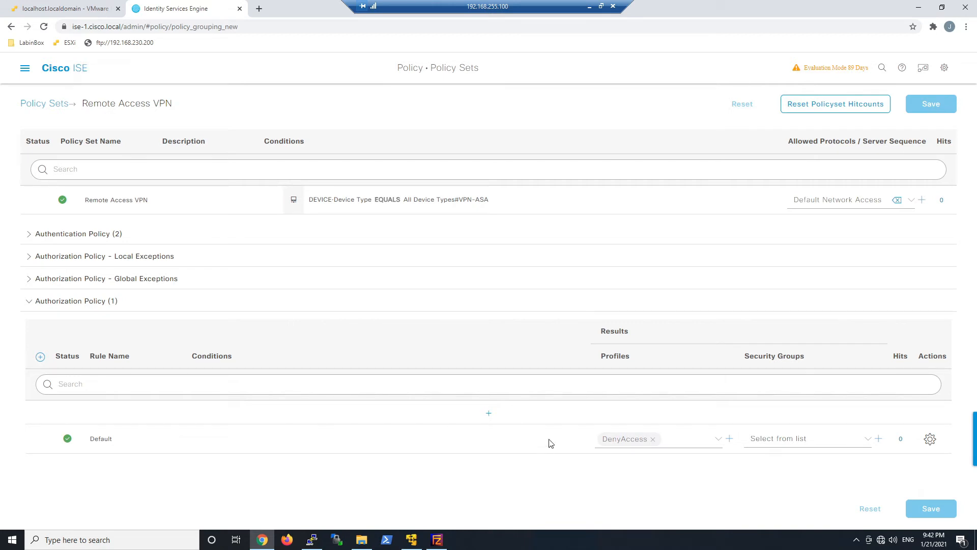
click(489, 413)
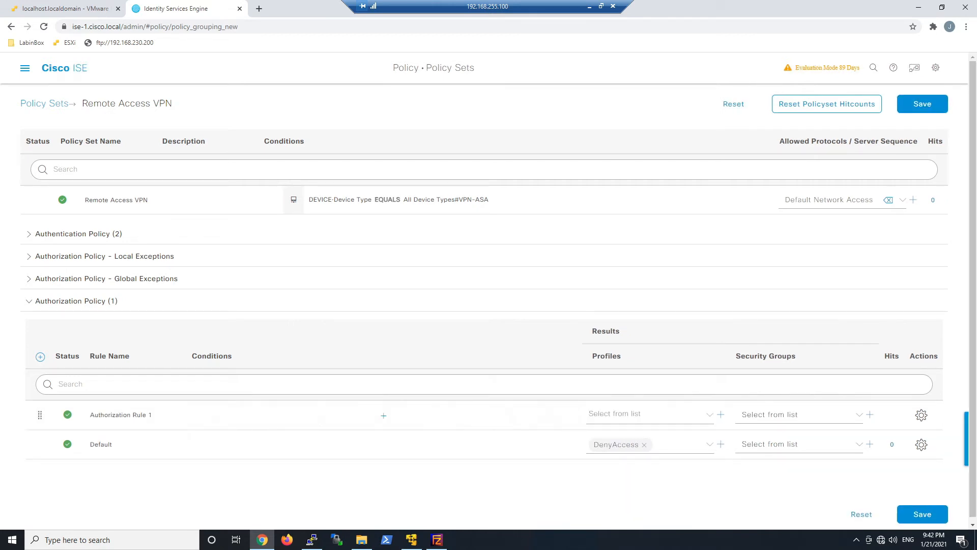
click(119, 414)
text(HR-VPN-Users)
- Give HR-VPN-Users the condition Cisco-AD ExternalGroups Equals cisco.local/Users/HR
click(267, 496)
click(384, 416)
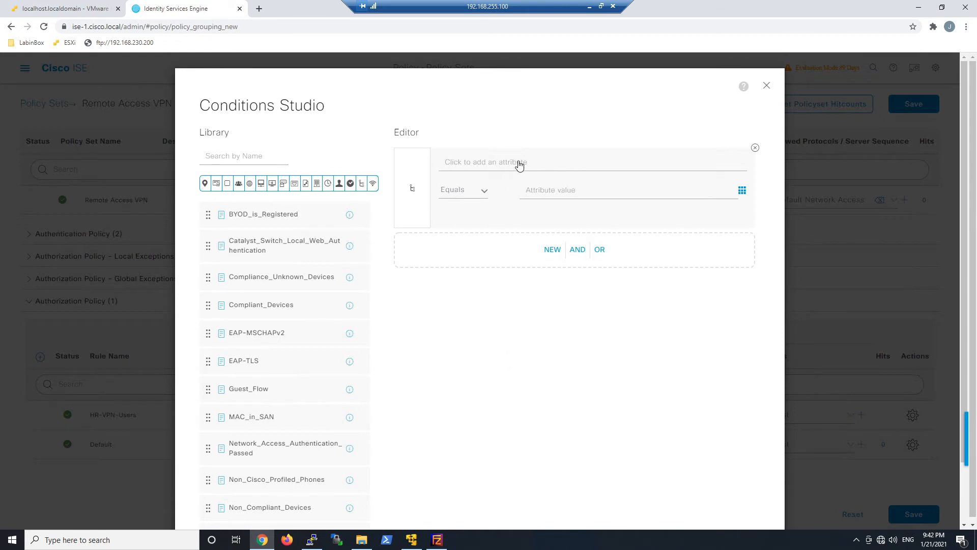
click(534, 163)
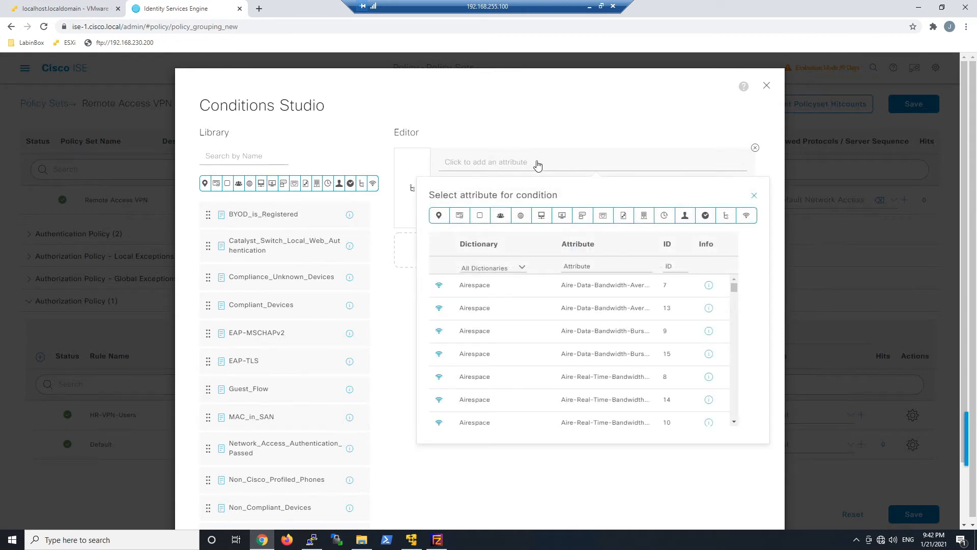
click(501, 217)
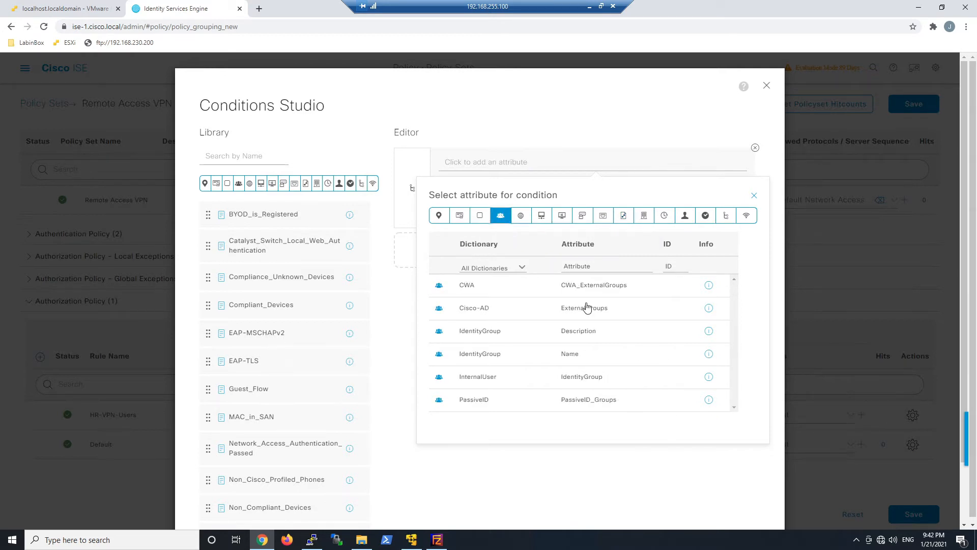
click(485, 310)
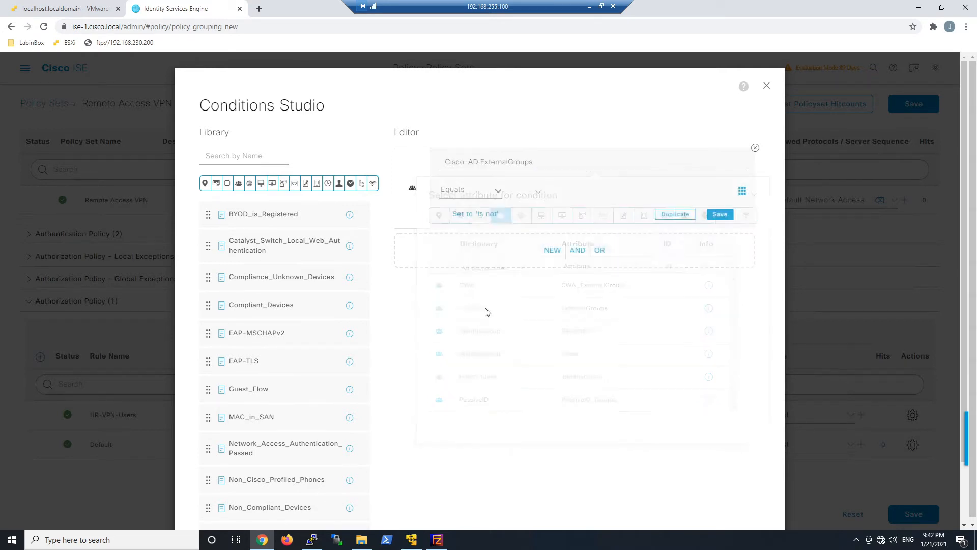
click(539, 198)
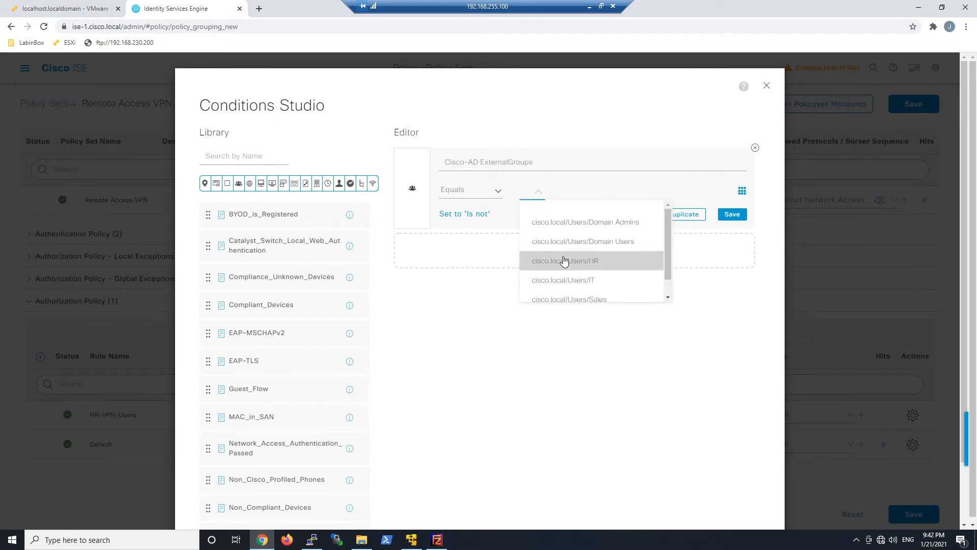
click(563, 260)
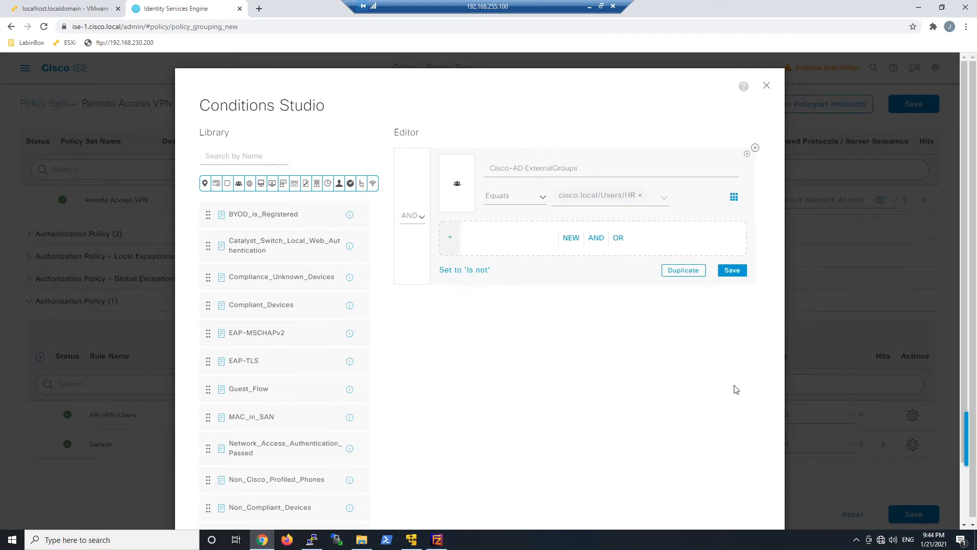
scroll(735, 389, down, 2)
click(722, 477)
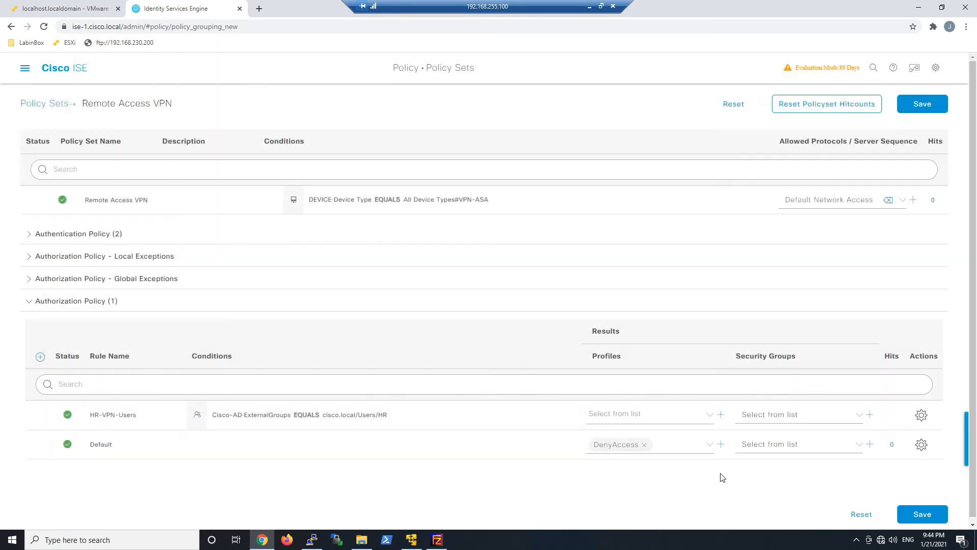
- Select HR-VPN-Authz in the HR-VPN-Users rule's Profiles field
click(705, 419)
scroll(697, 466, down, 2)
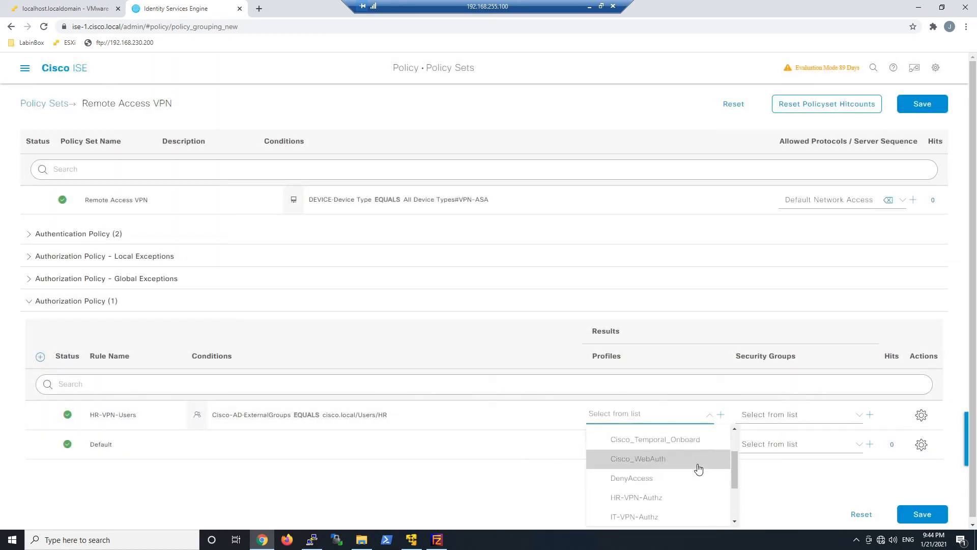
click(671, 498)
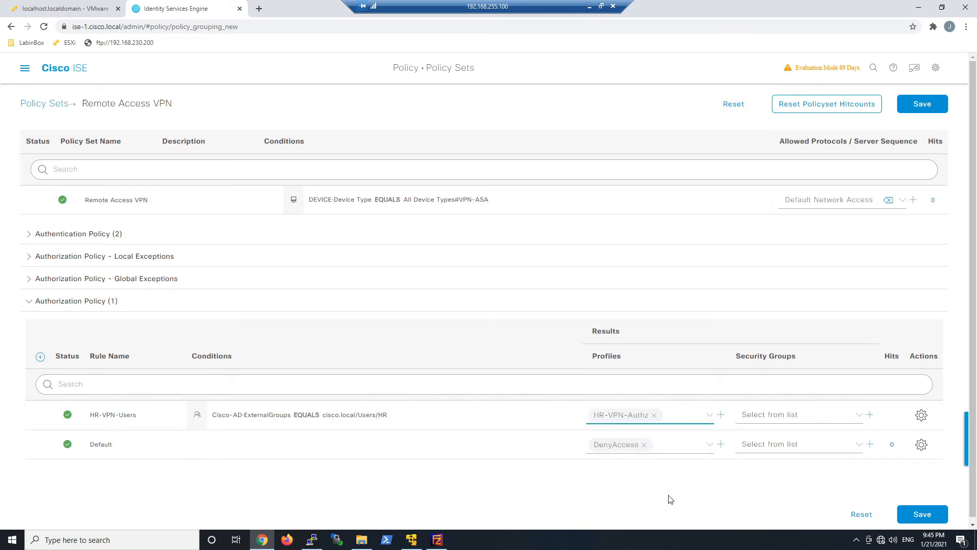
click(740, 470)
- Duplicate the HR-VPN-Users rule above itself and rename the copy IT-VPN-Users
click(922, 415)
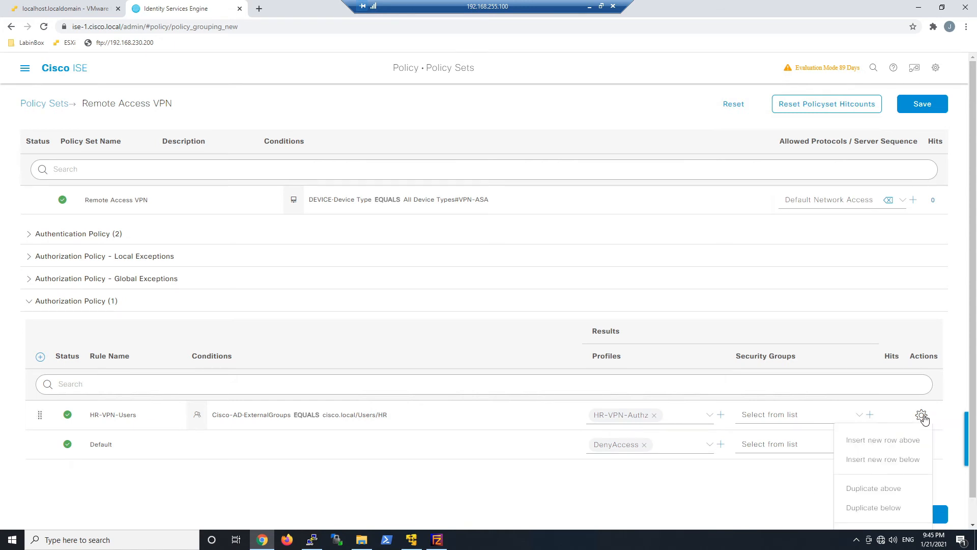
click(893, 489)
drag(157, 416, 138, 415)
key(BackSpace)
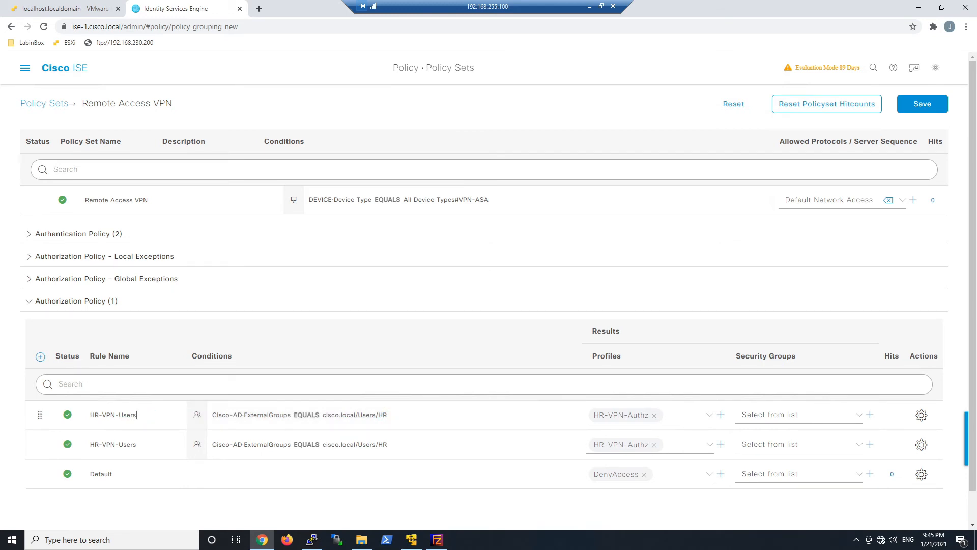
text(IT)
- Change the IT-VPN-Users condition group from cisco.local/Users/HR to cisco.local/Users/IT
click(353, 415)
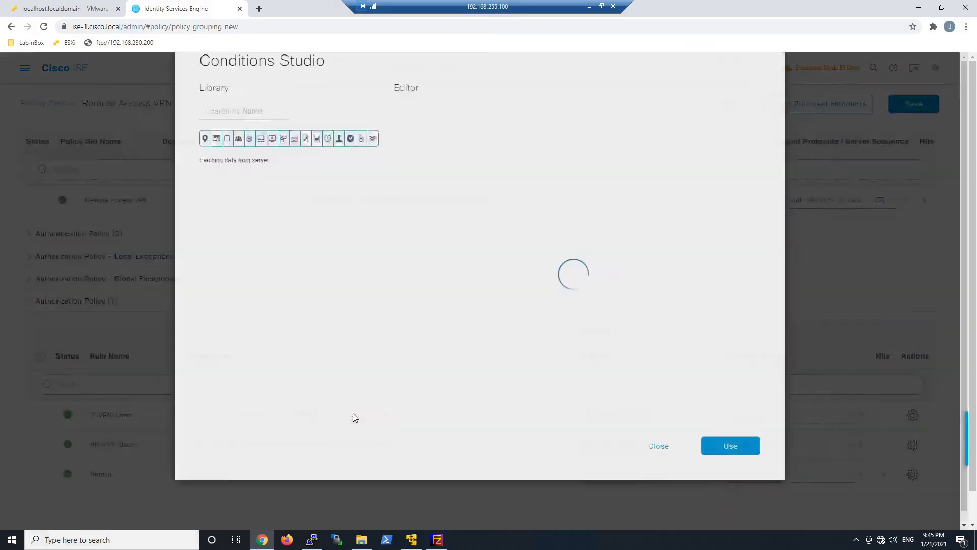
click(608, 190)
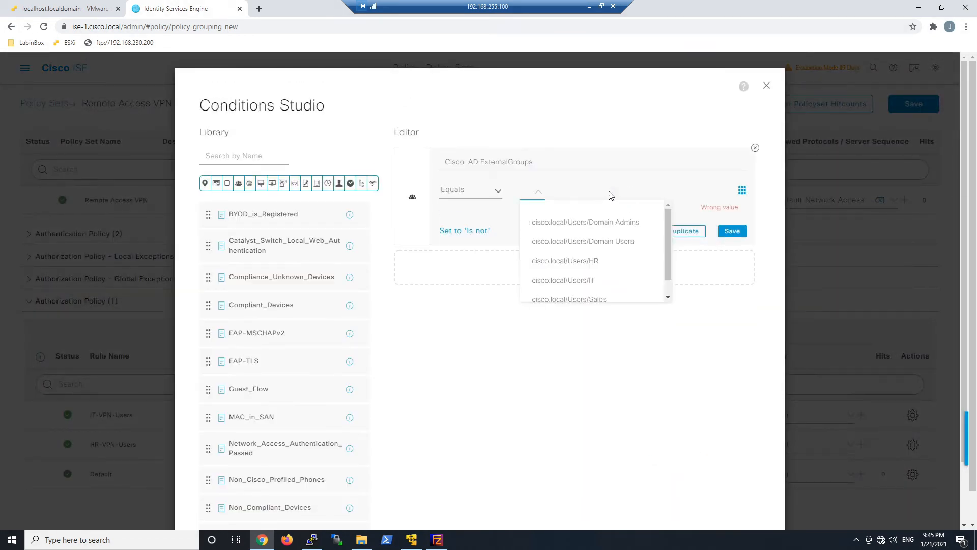
click(580, 280)
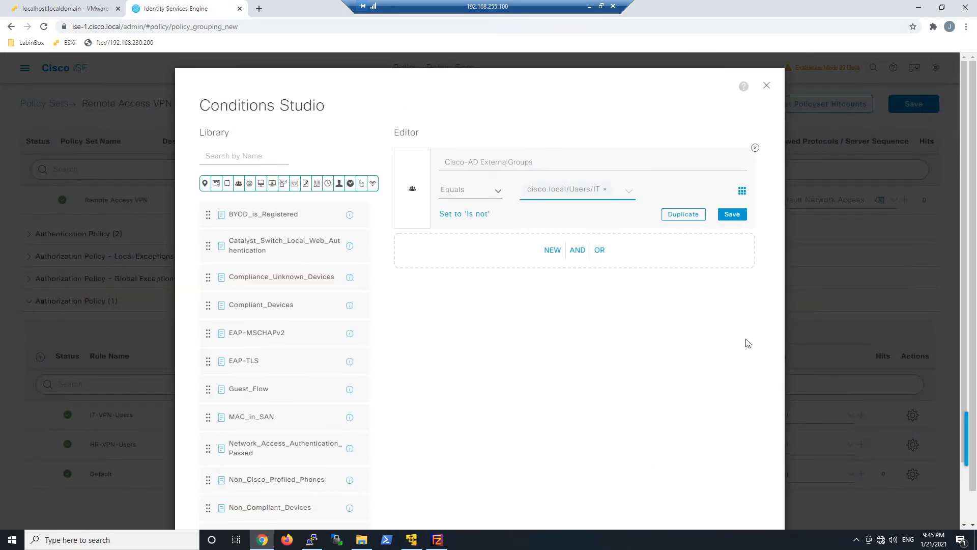
scroll(747, 343, down, 3)
click(733, 479)
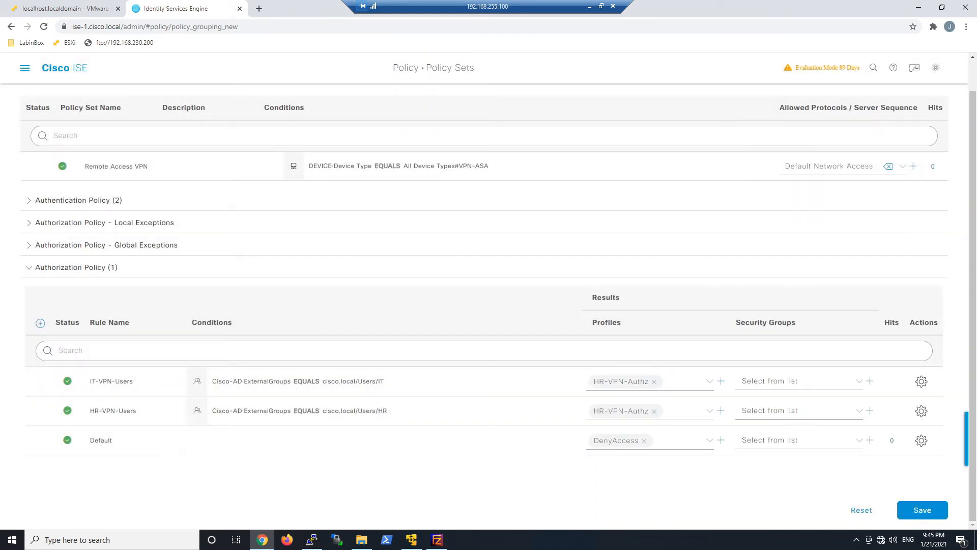
- Replace HR-VPN-Authz with IT-VPN-Authz as the IT-VPN-Users profile
click(654, 382)
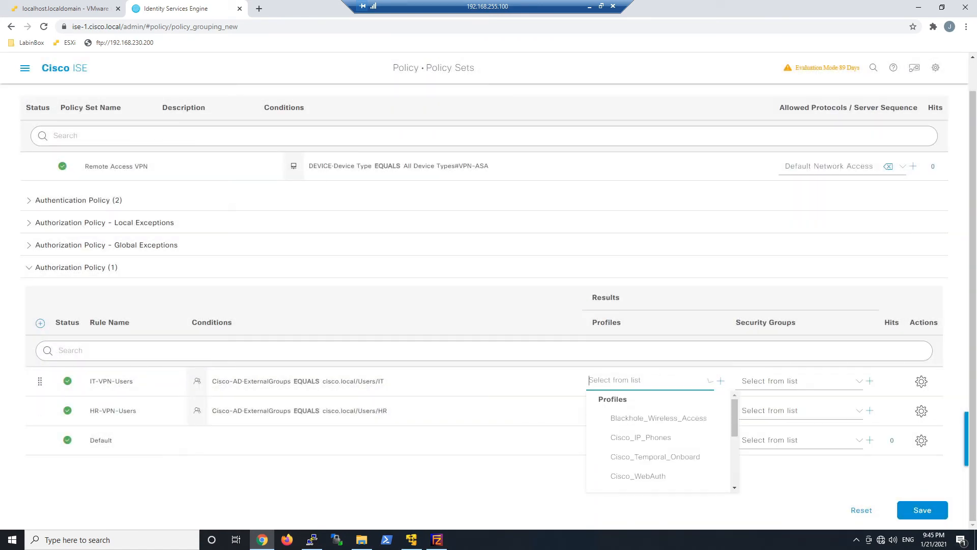
scroll(663, 453, down, 3)
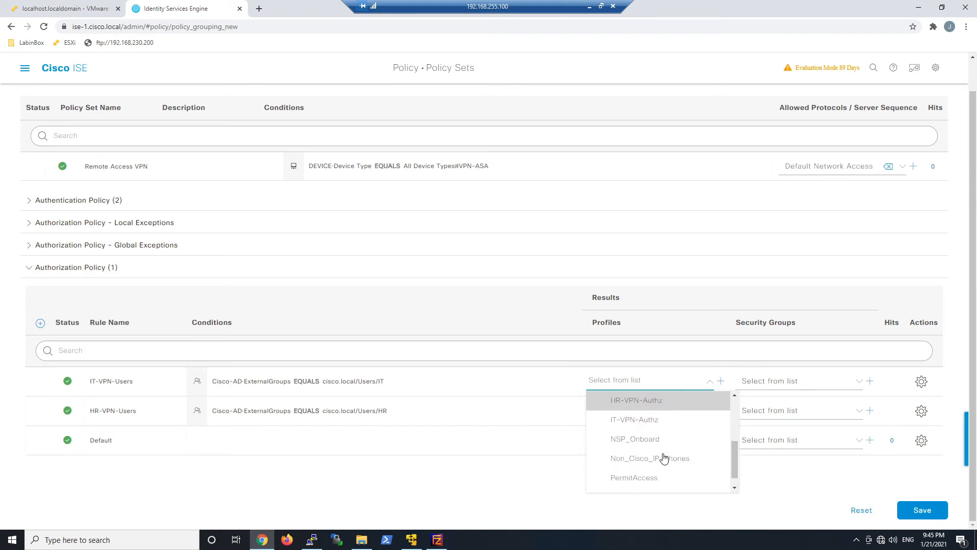
click(635, 419)
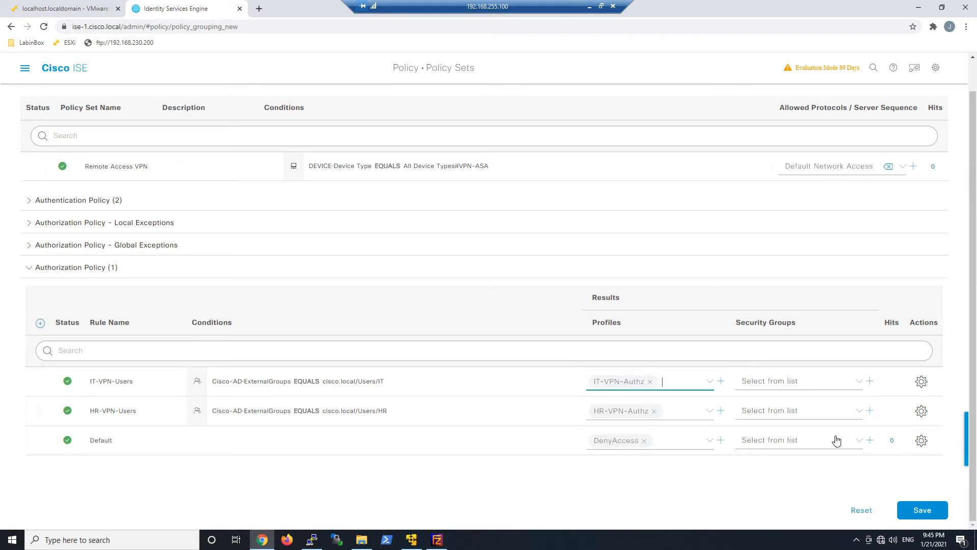
click(922, 383)
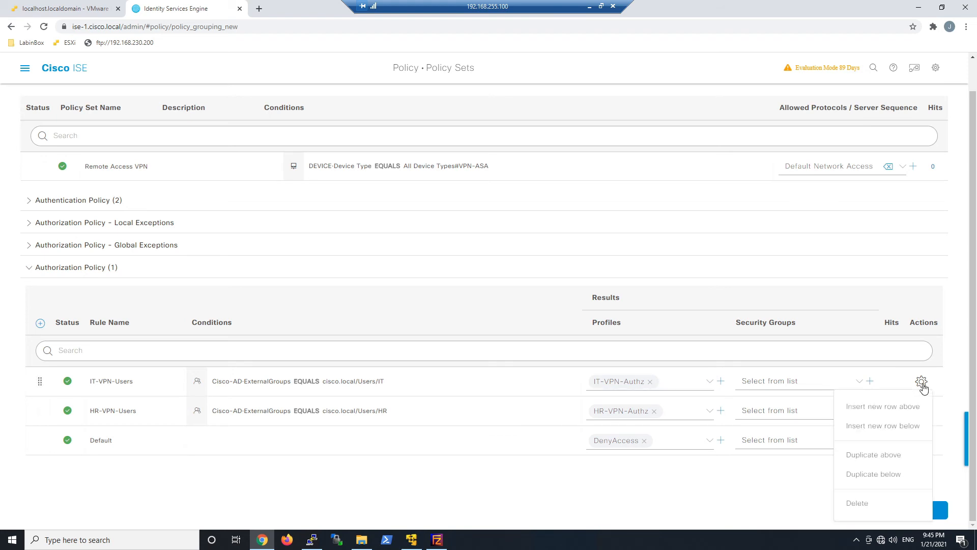
- Duplicate the IT-VPN-Users rule above itself and rename the copy Sales-VPN-Users
click(887, 461)
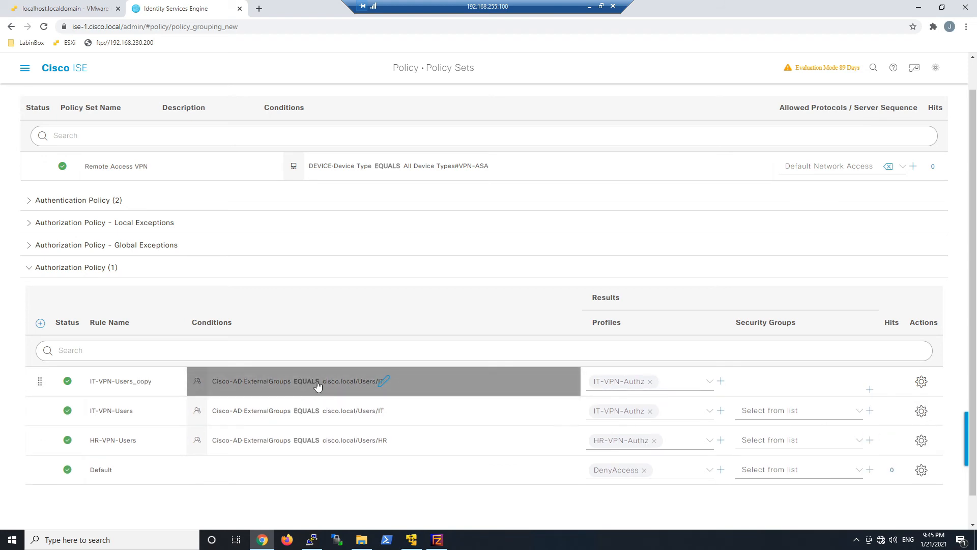
click(144, 386)
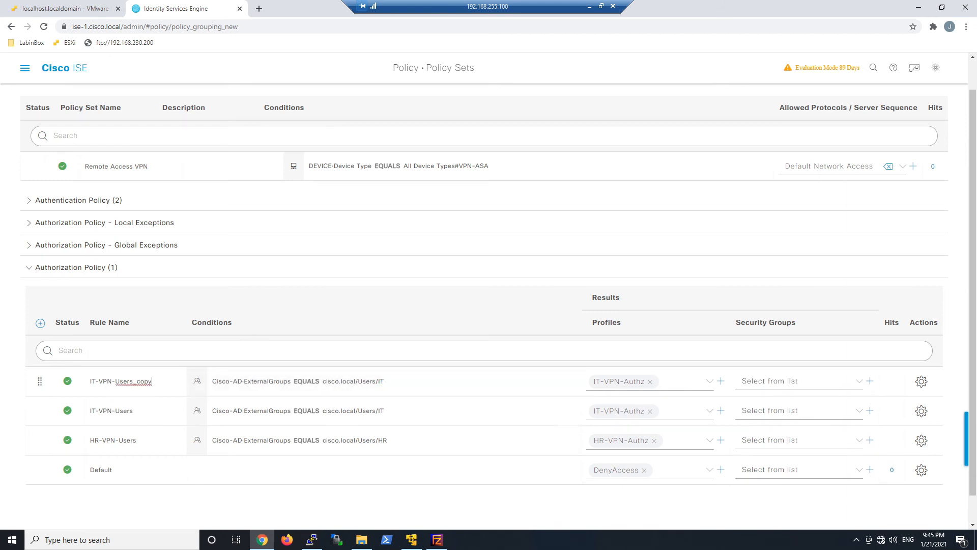
key(BackSpace)
key(BackSpace)
text(Sales)
- Change the Sales-VPN-Users condition group to cisco.local/Users/Sales
click(370, 381)
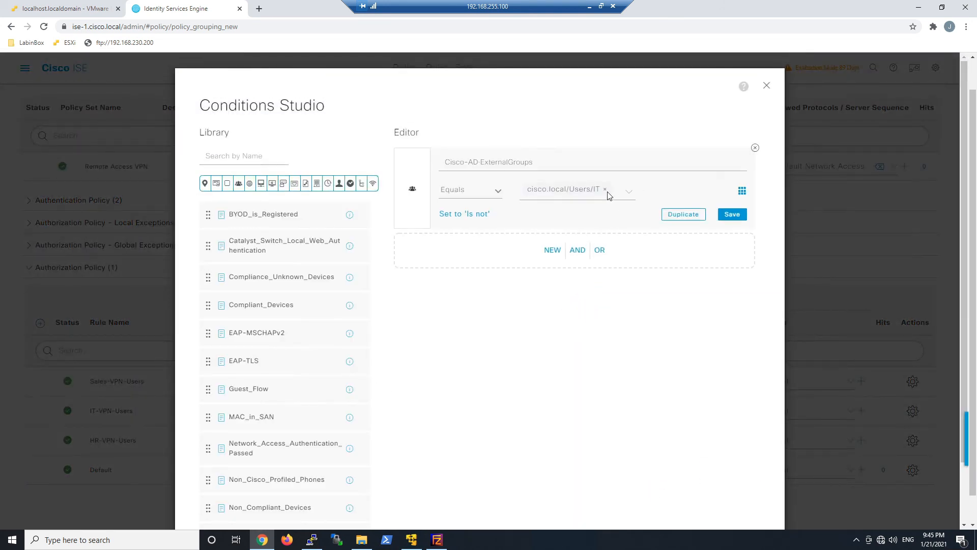
click(604, 190)
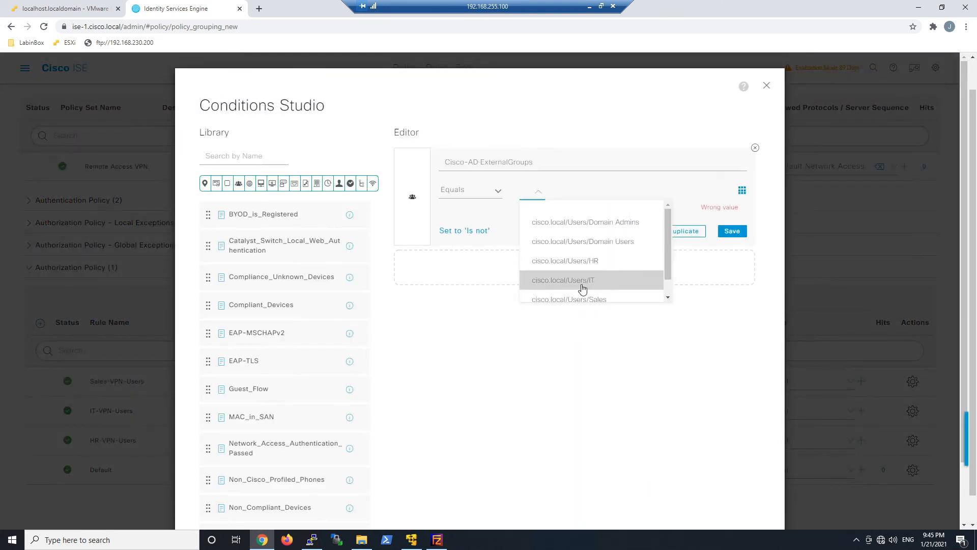
click(582, 300)
scroll(723, 366, down, 3)
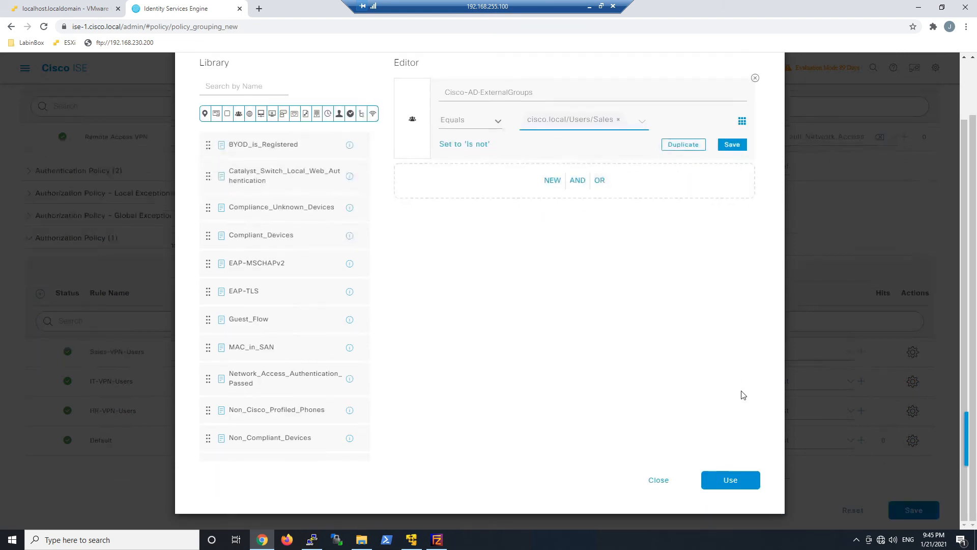
click(731, 480)
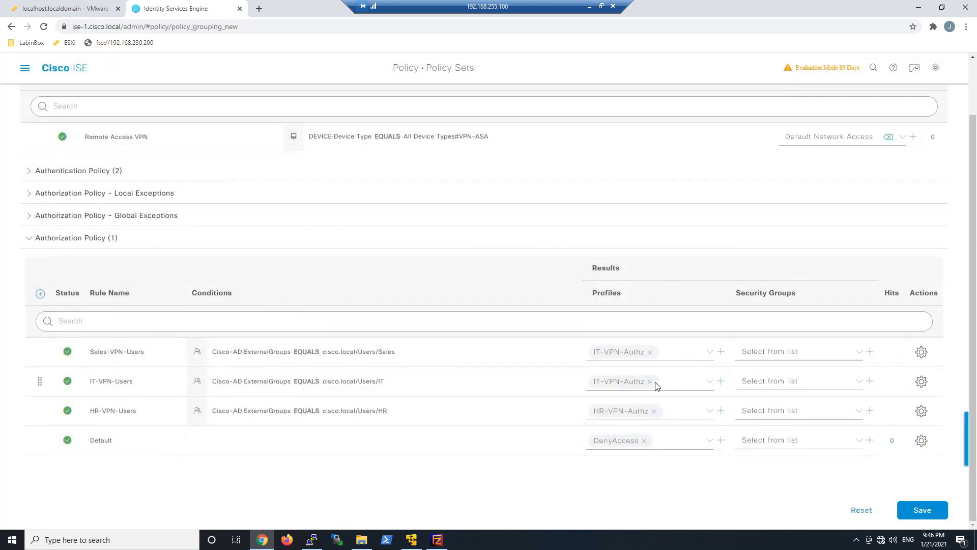
- Assign the Sales-VPN-Authz profile to Sales-VPN-Users and save the policy set
click(650, 352)
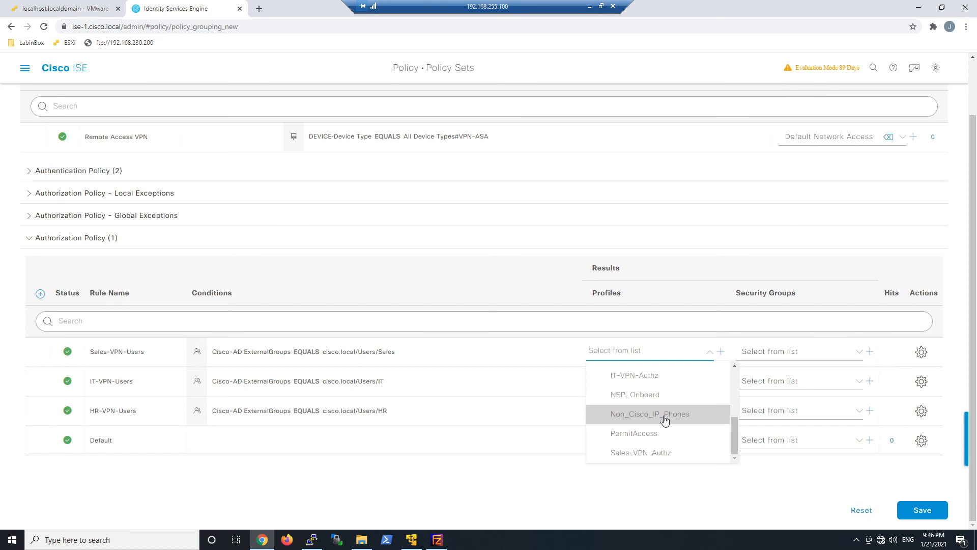
click(644, 453)
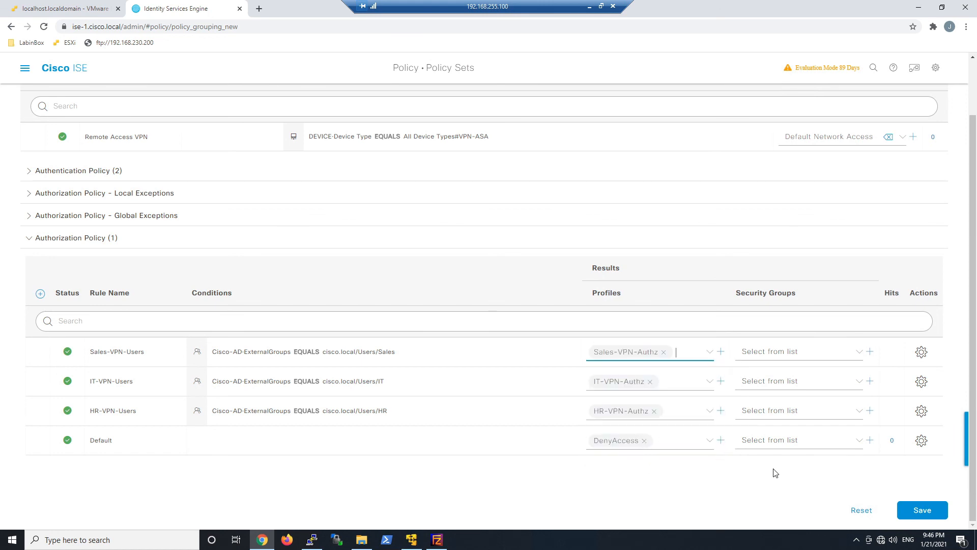
click(920, 508)
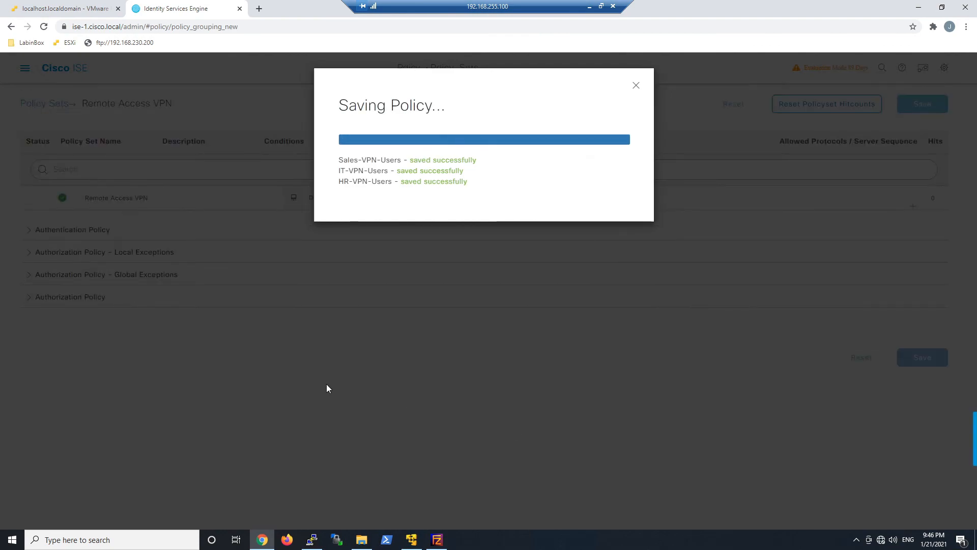
click(636, 85)
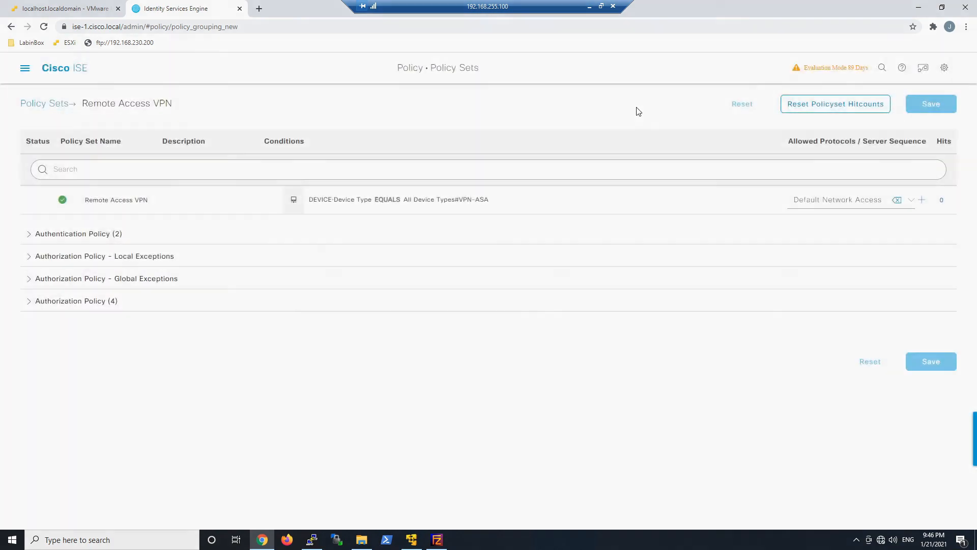